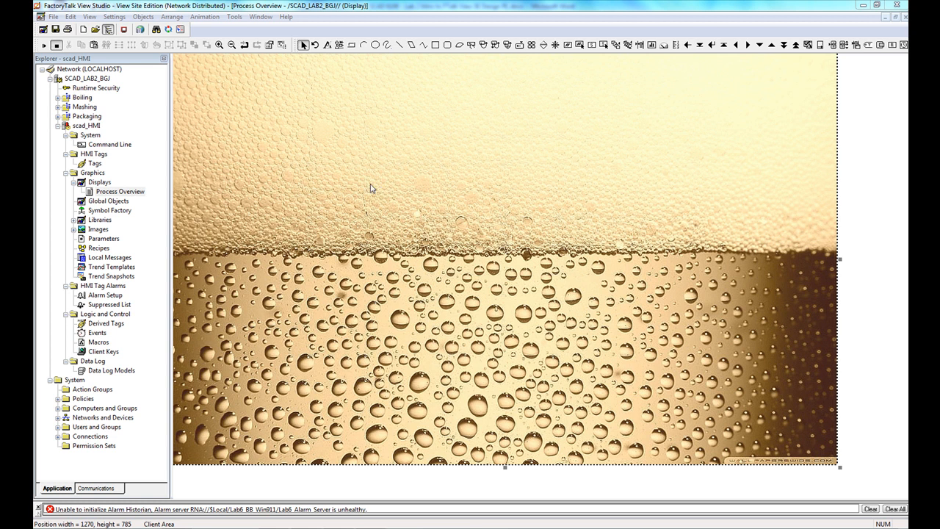
Step: Draw a text object across the upper-right area of the Process Overview display
click(143, 16)
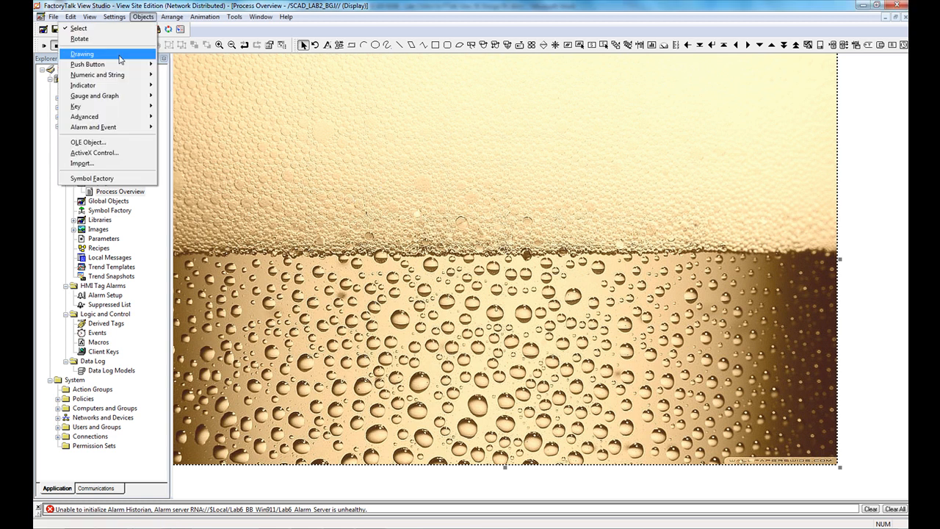
mouse_move(121, 56)
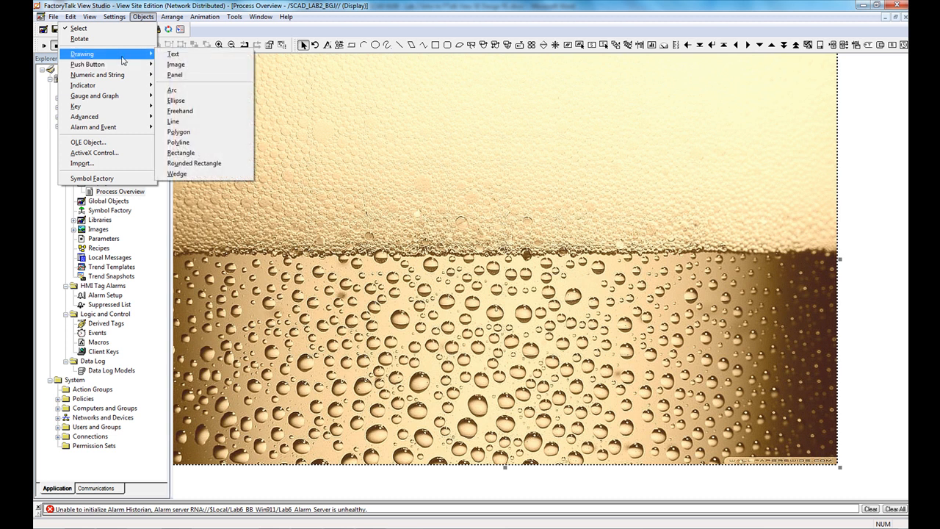
click(172, 55)
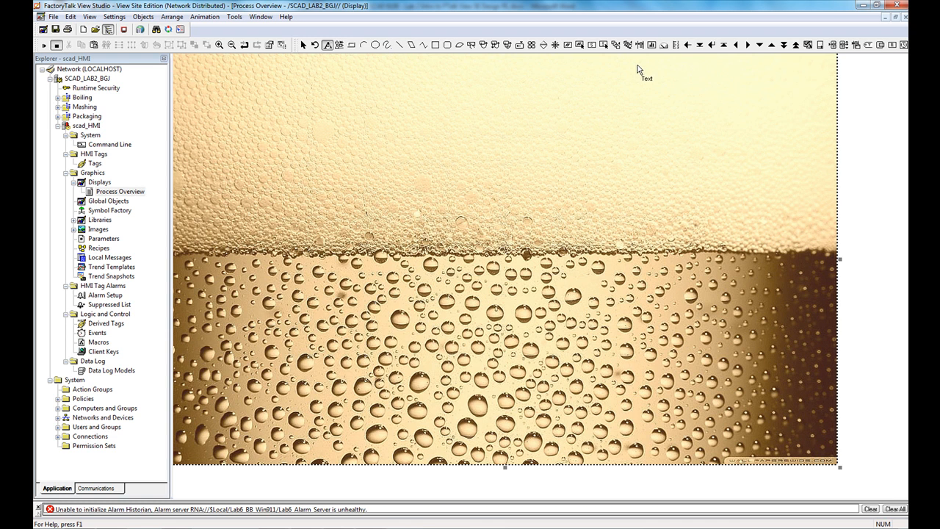
drag(638, 68, 815, 142)
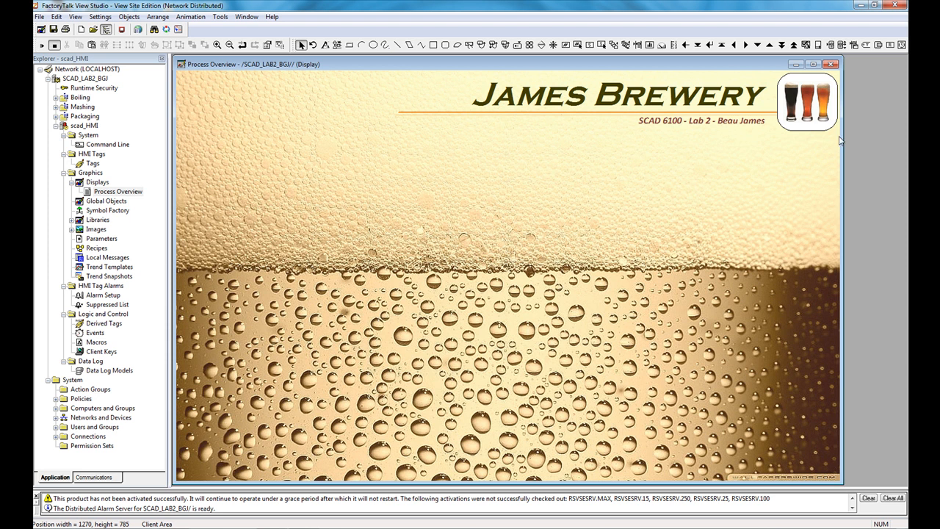
Step: Move the beer-glasses image and its rounded rectangle together to about x 715, y 175, and select each one separately
drag(840, 138, 772, 74)
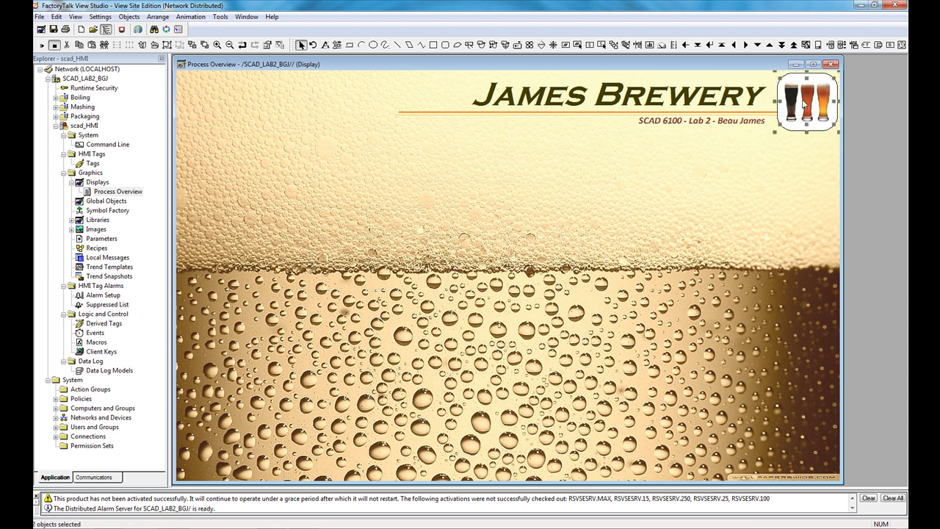
drag(806, 108, 578, 198)
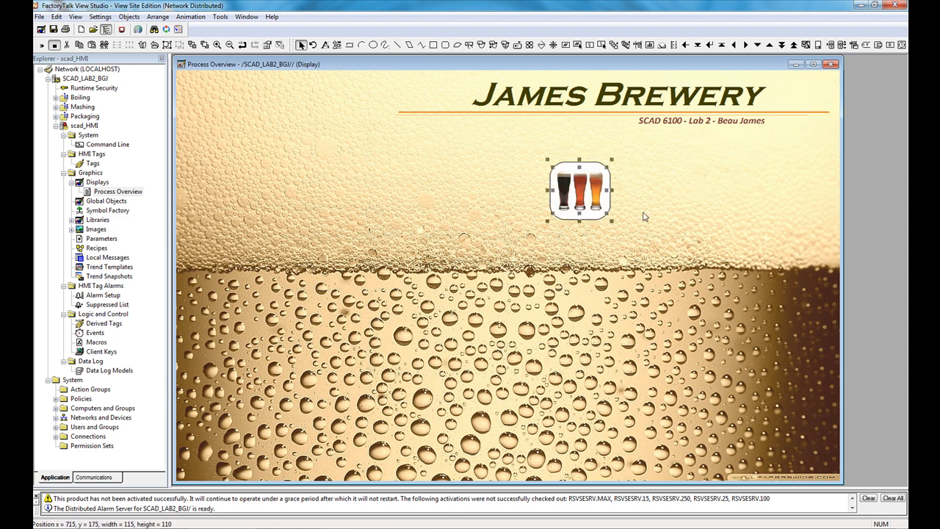
click(582, 188)
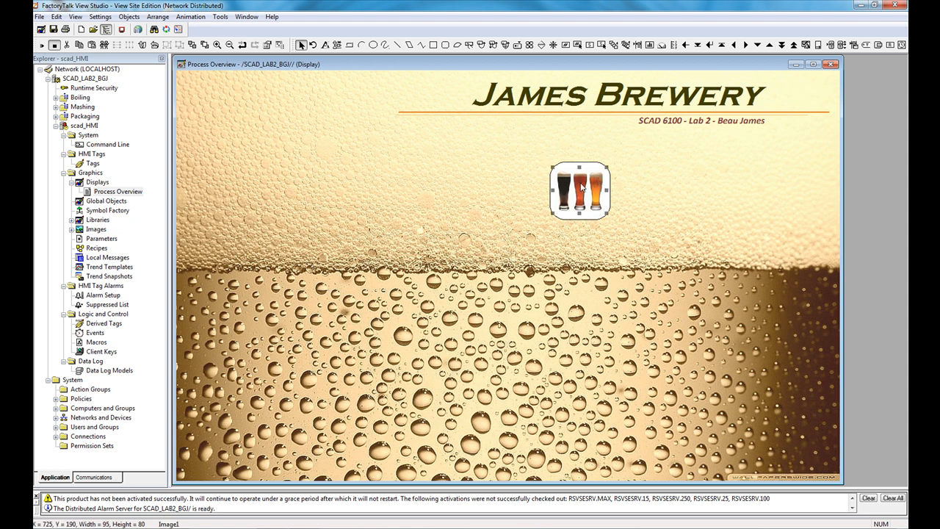
click(597, 221)
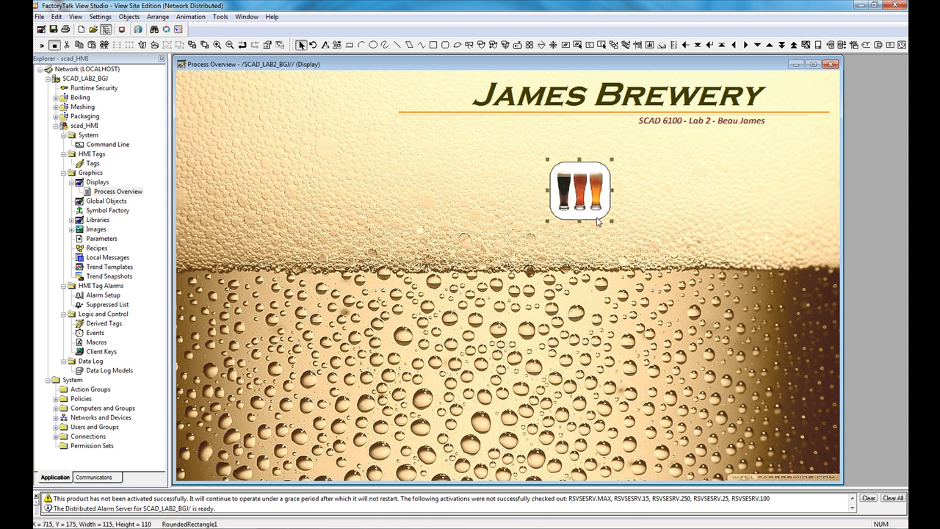
click(642, 213)
Step: Group the beer-glasses image with its rounded rectangle and place the group at the right end of the title line
drag(531, 155, 637, 242)
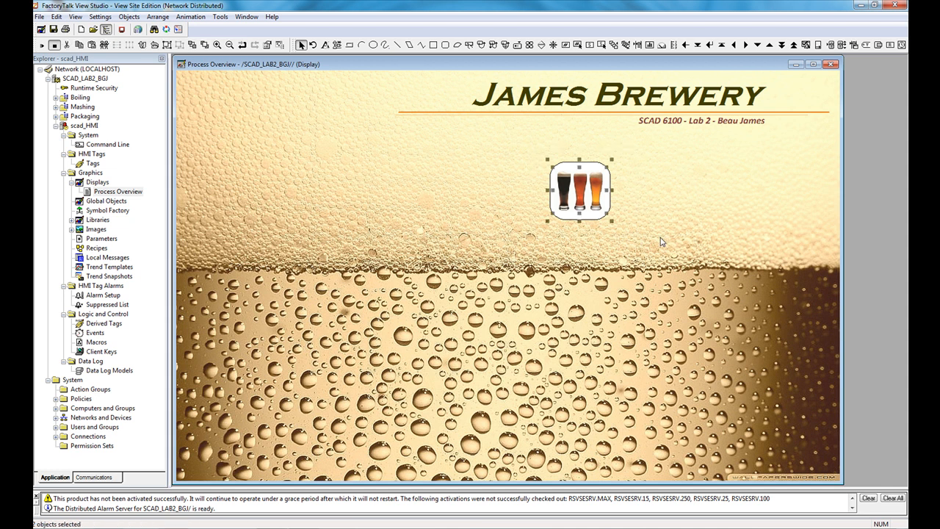
click(158, 16)
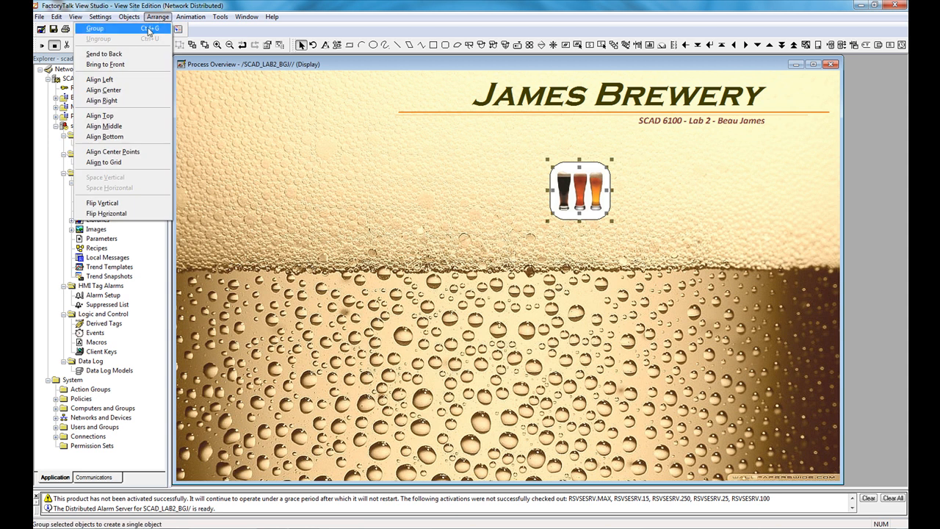
click(149, 28)
drag(565, 189, 805, 101)
click(793, 138)
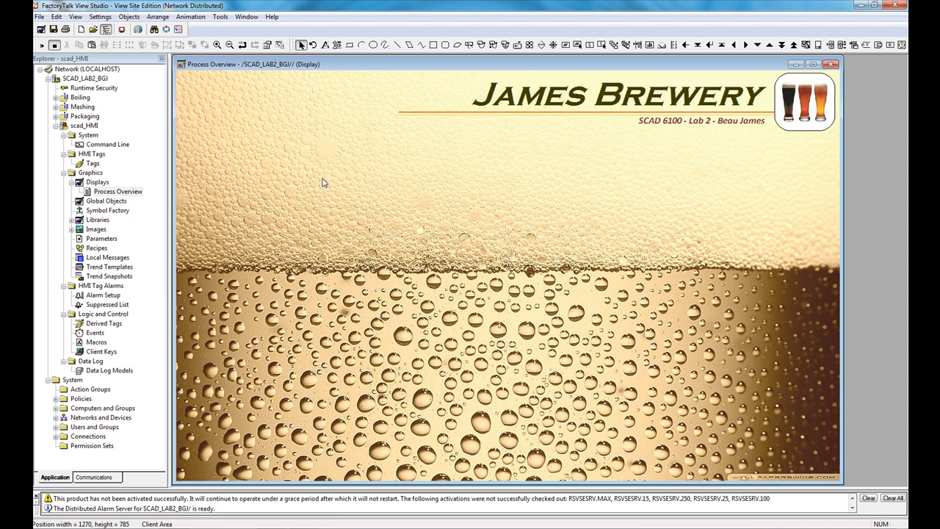
Step: Draw a momentary push button below and left of the title, and caption its State0 "Packaging Area Test PB"
click(482, 47)
drag(310, 162, 379, 195)
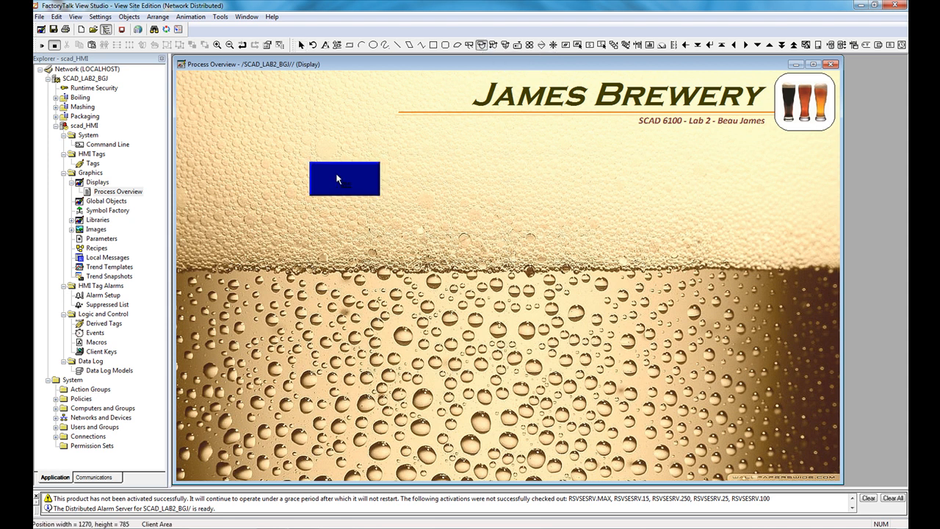
click(78, 27)
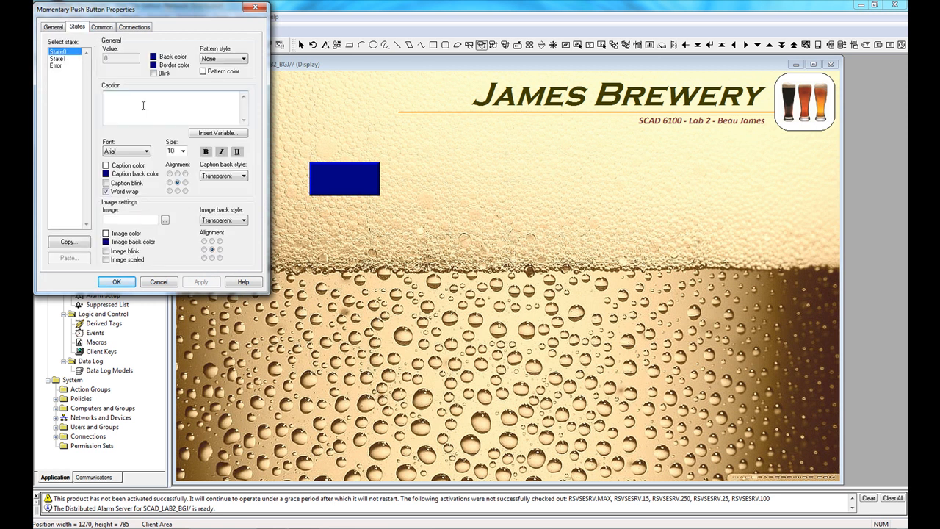
click(132, 104)
text(Packaging )
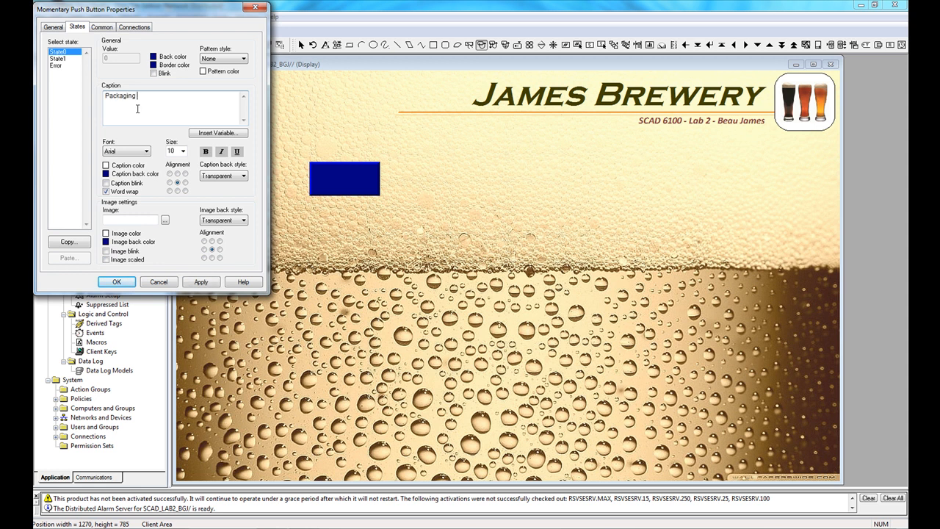
text(Area )
text(Test PB)
Step: Copy the push button's State0 settings and paste them onto State1 as the current state only
click(85, 241)
click(149, 202)
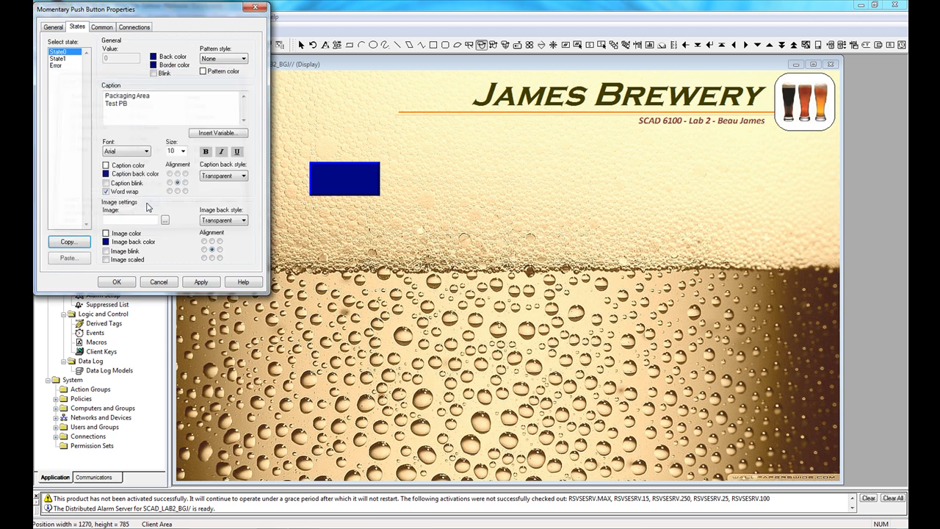
click(68, 60)
click(73, 261)
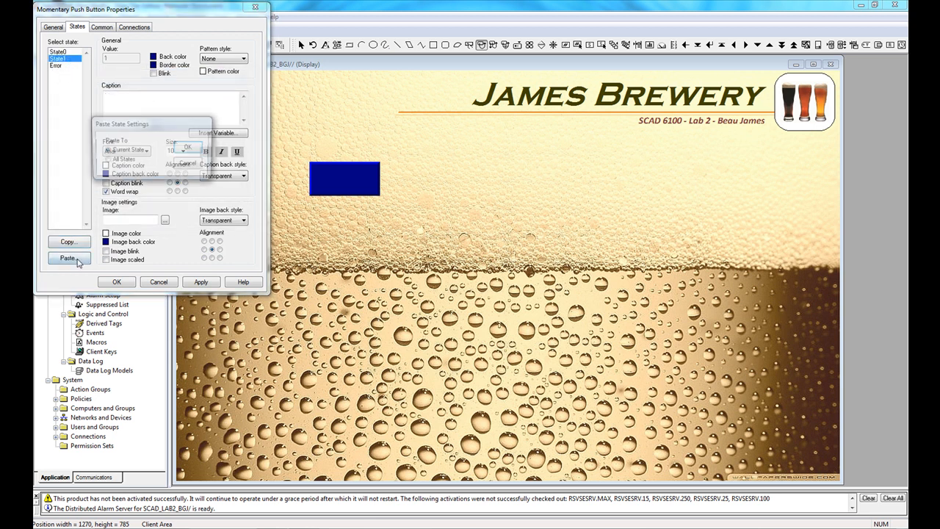
click(189, 149)
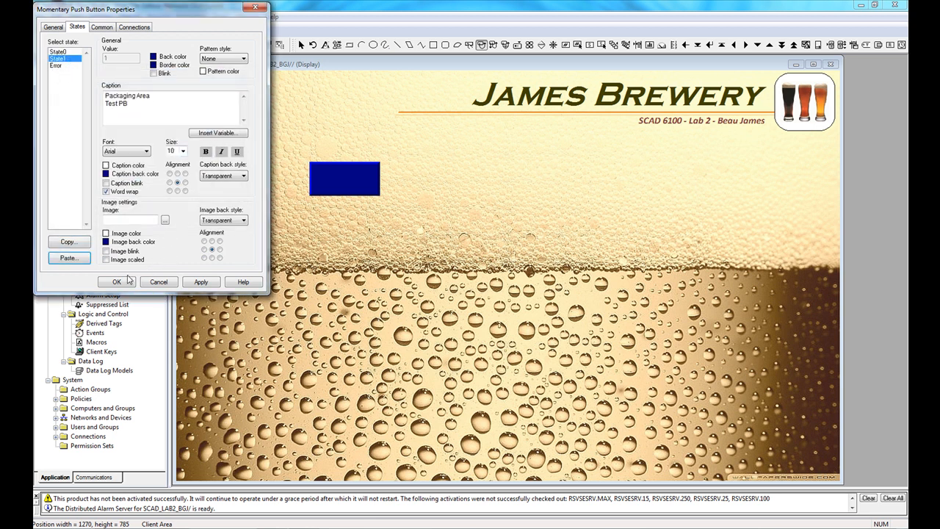
Step: Open the tag browser for the push button's Value connection and refresh all folders of SCAD_LAB2_BGJ
click(135, 27)
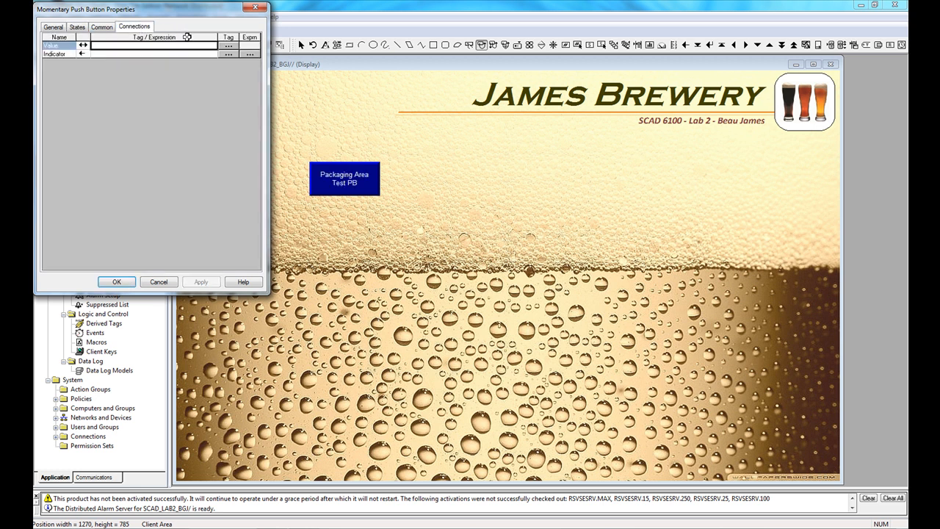
click(228, 47)
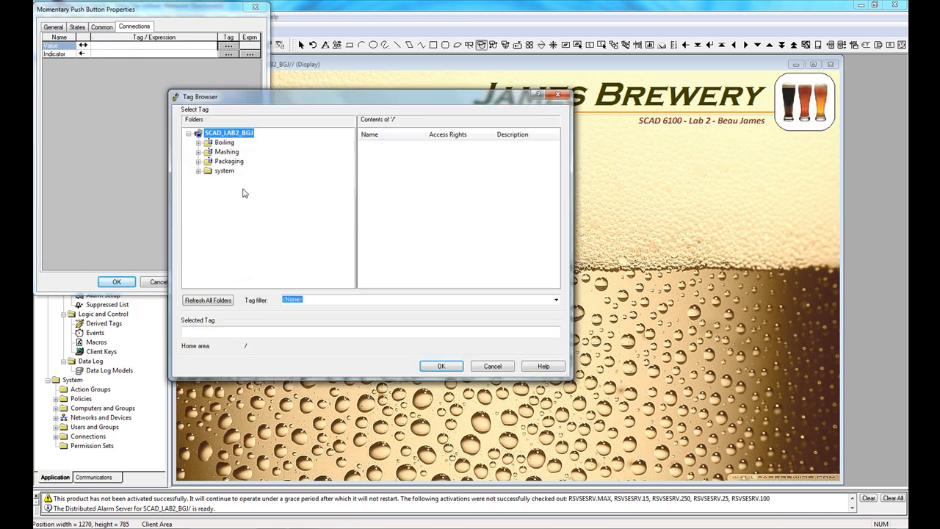
right_click(237, 132)
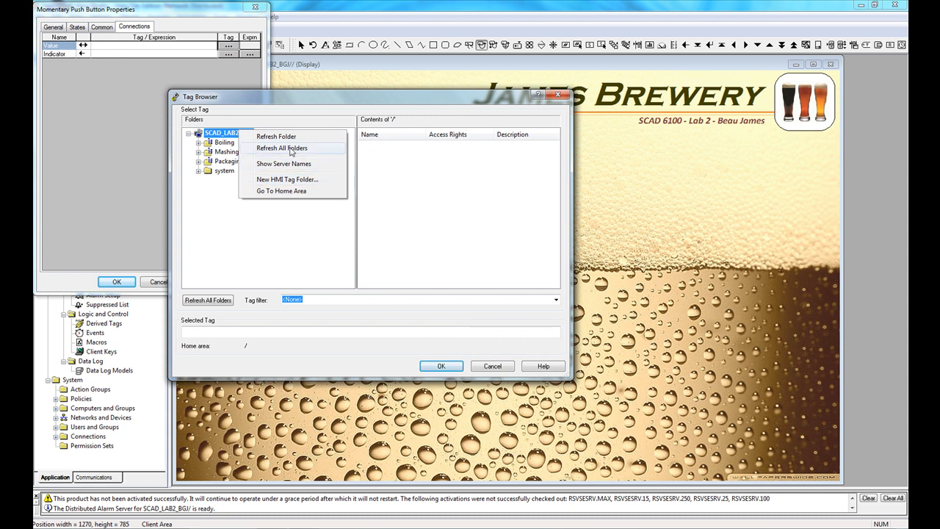
click(282, 149)
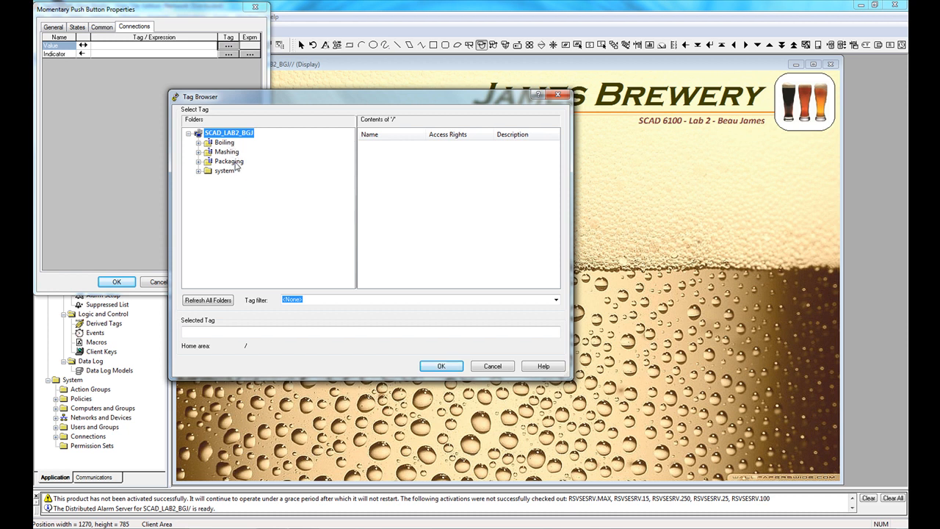
Step: Assign the tag HMI_PUSHBUTTON from Packaging, PRI_PACK_CLX, Online to the push button's Value connection and finish the button
click(199, 161)
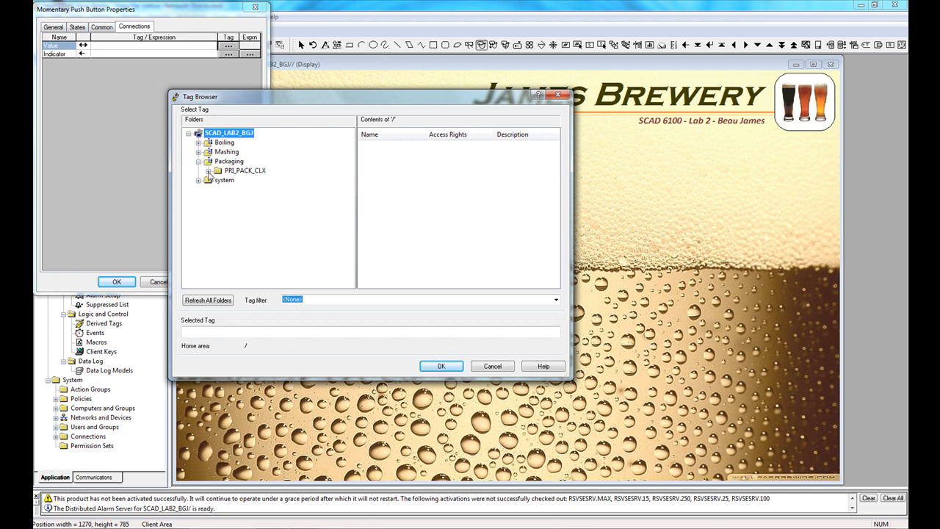
click(208, 171)
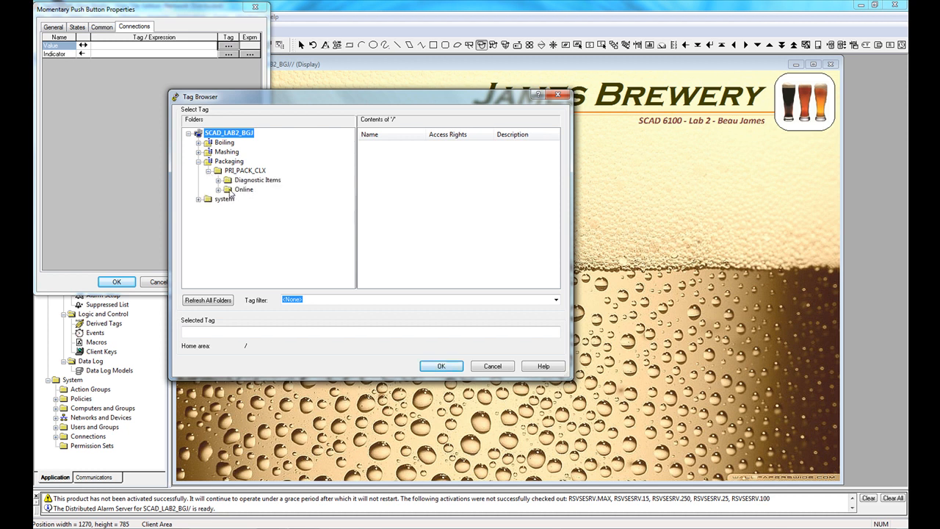
click(232, 191)
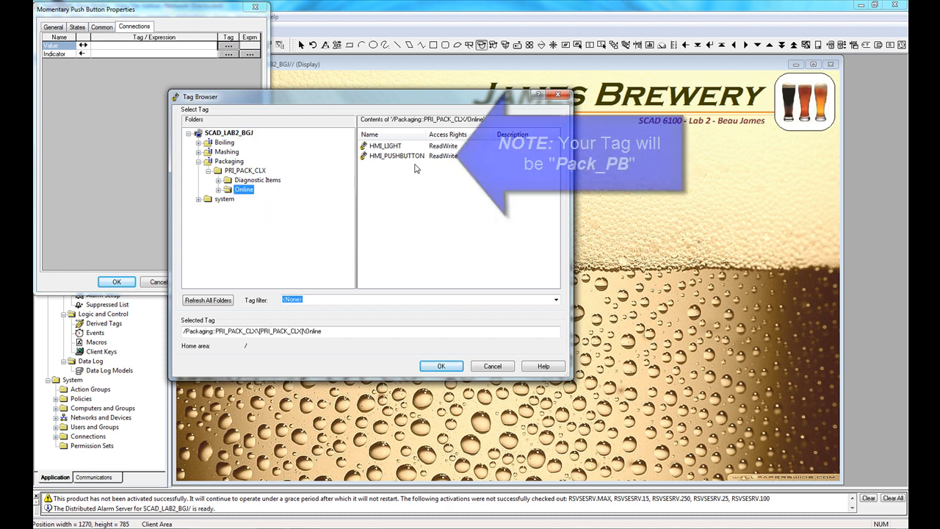
click(408, 157)
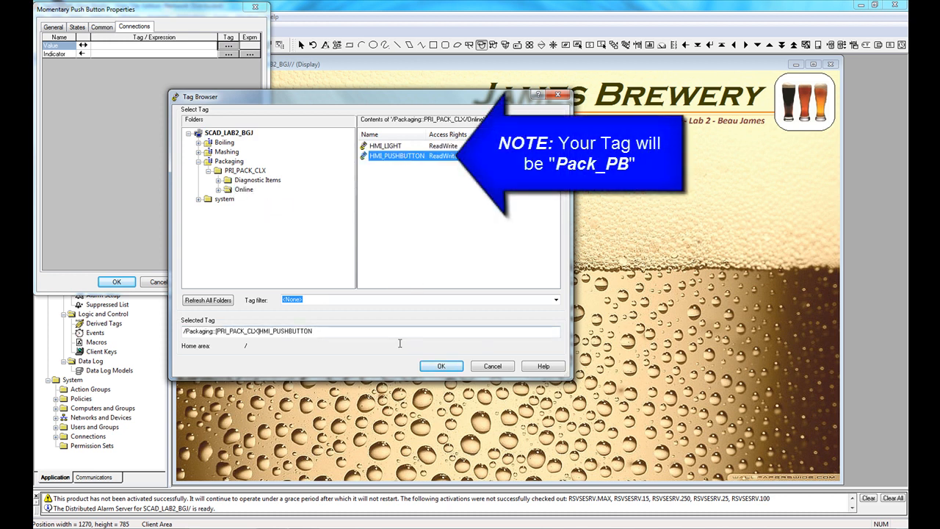
click(433, 367)
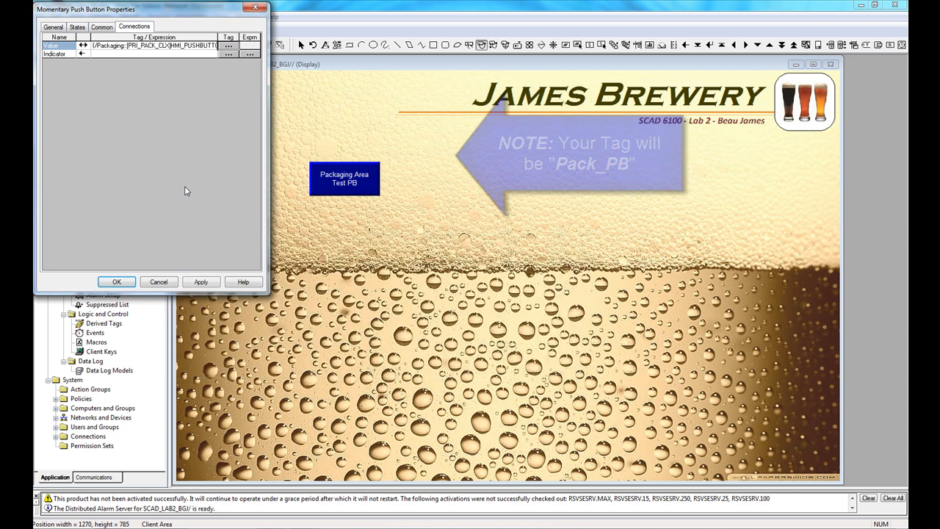
click(116, 281)
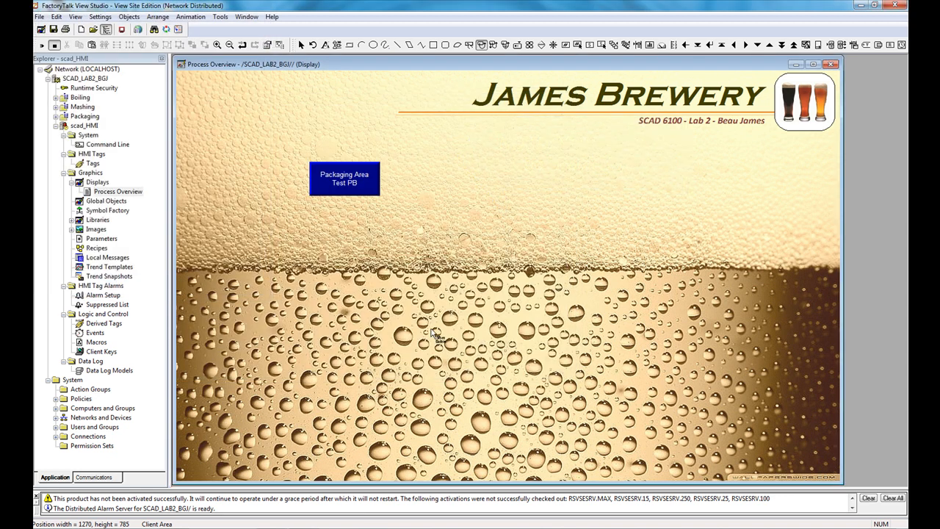
key(Escape)
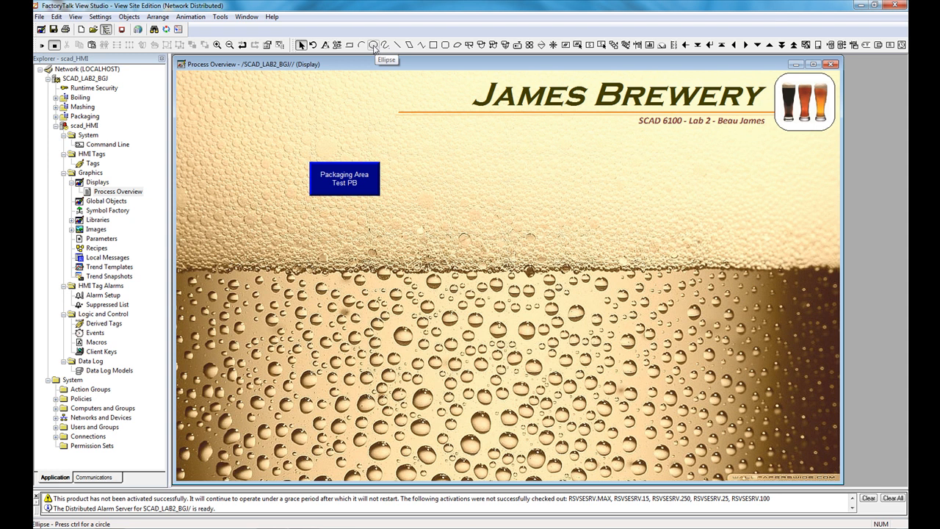
Step: Draw a circle about 65 by 65 beside the Packaging Area Test PB button, keeping the default ellipse properties
click(373, 45)
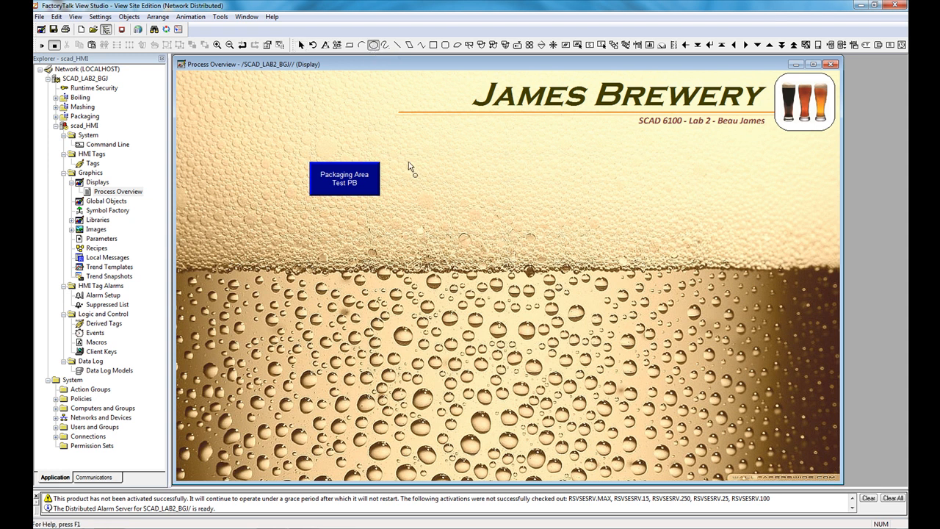
drag(406, 165, 441, 201)
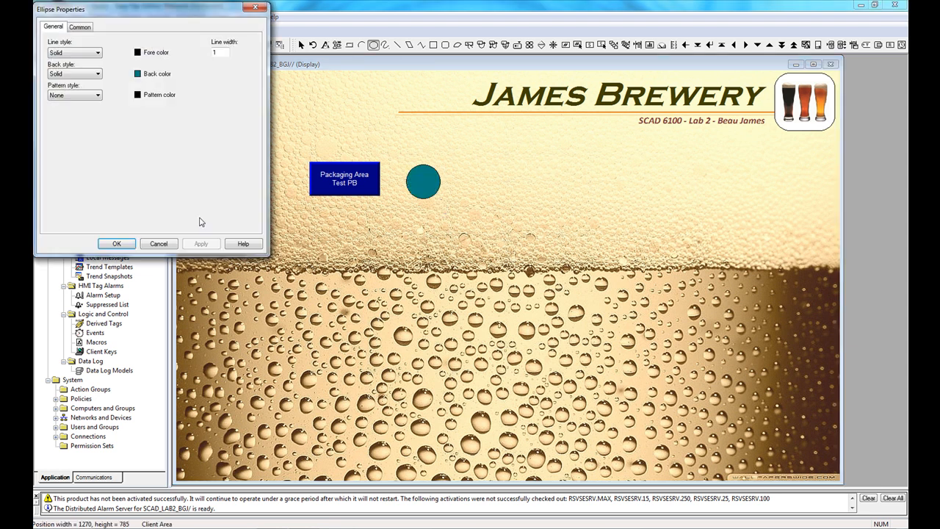
click(117, 246)
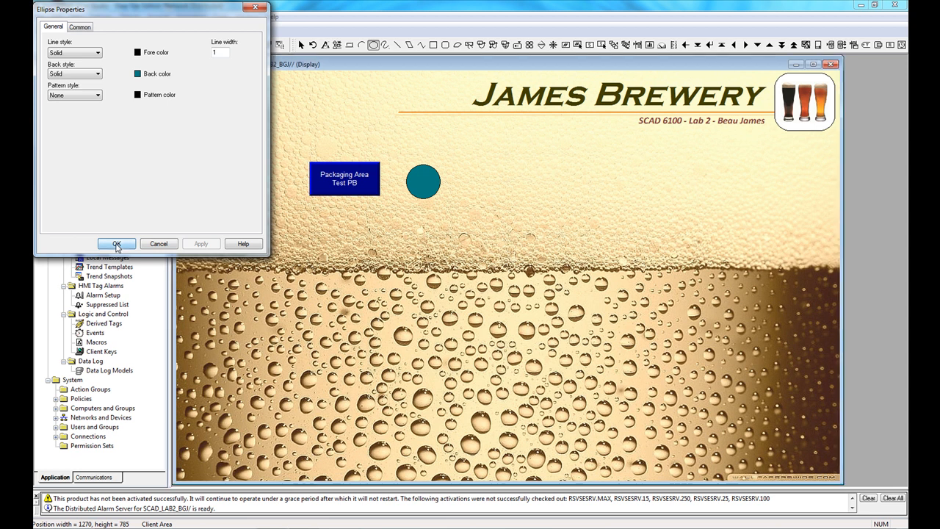
Step: Give the circle beside the Packaging button a color animation driven by the tag HMI_LIGHT from Packaging, PRI_PACK_CLX, Online
right_click(424, 179)
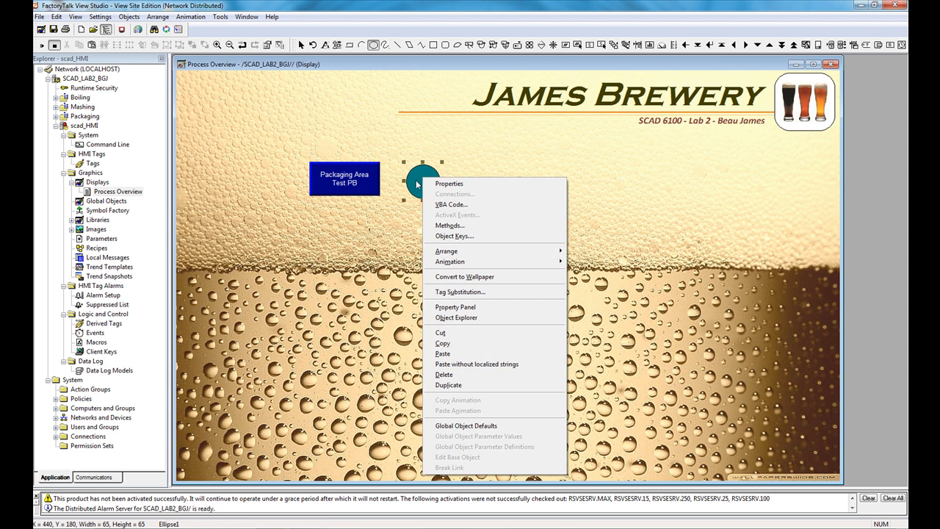
mouse_move(476, 266)
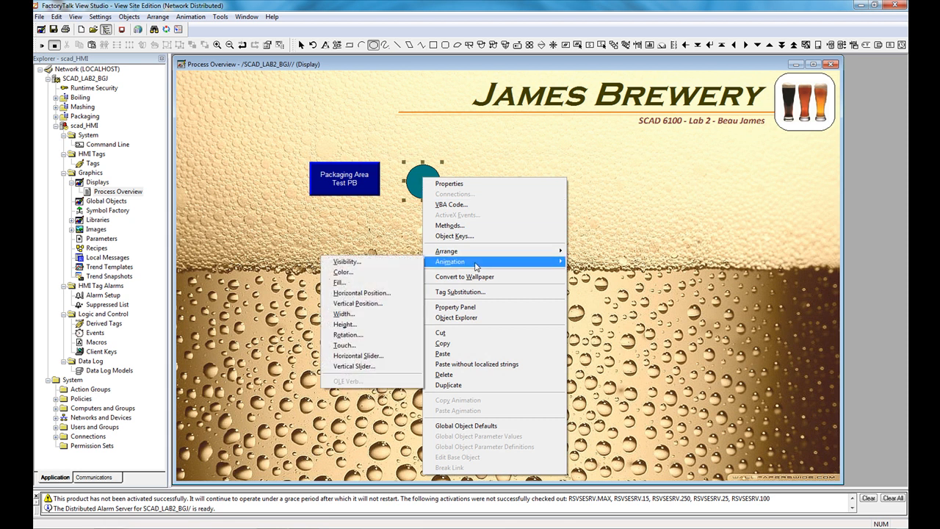
click(370, 275)
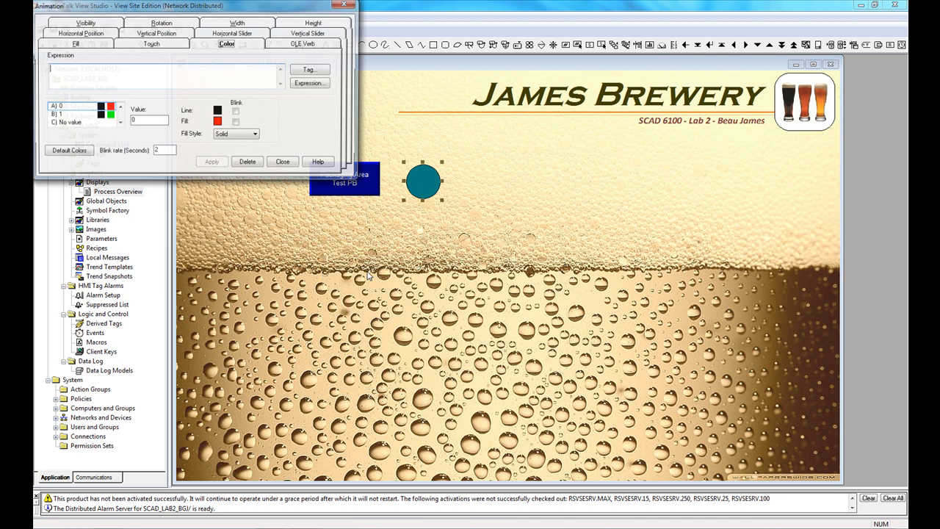
click(312, 70)
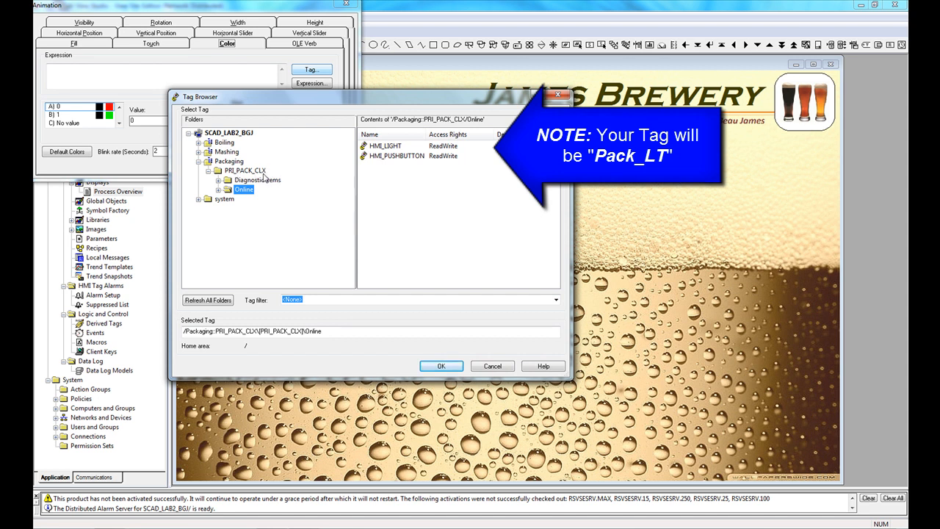
click(393, 147)
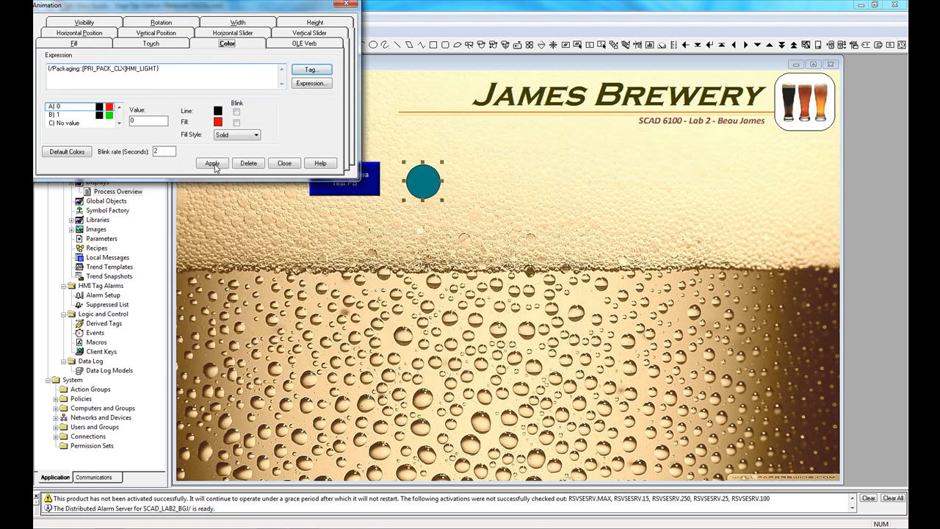
click(211, 163)
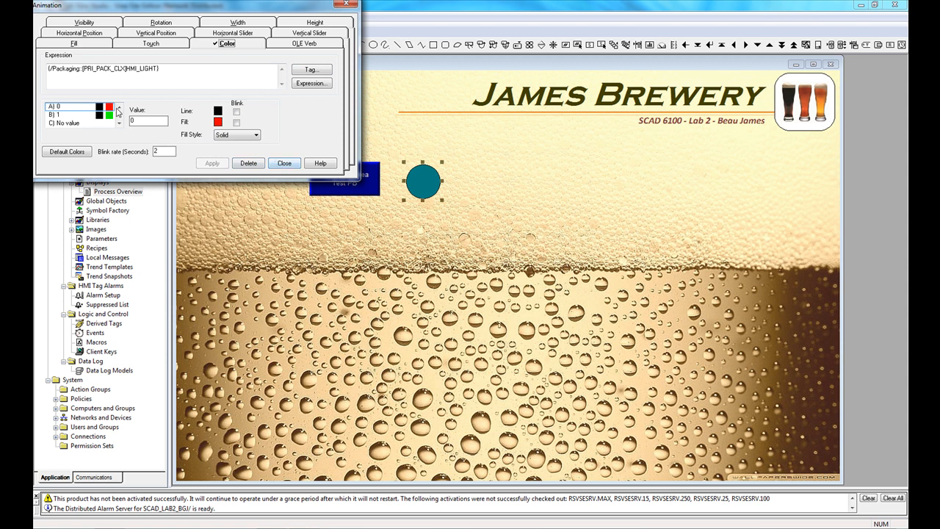
Step: Close the circle's color animation from the value 1 state, keeping the changes, and move the circle closer to the Packaging button
click(87, 116)
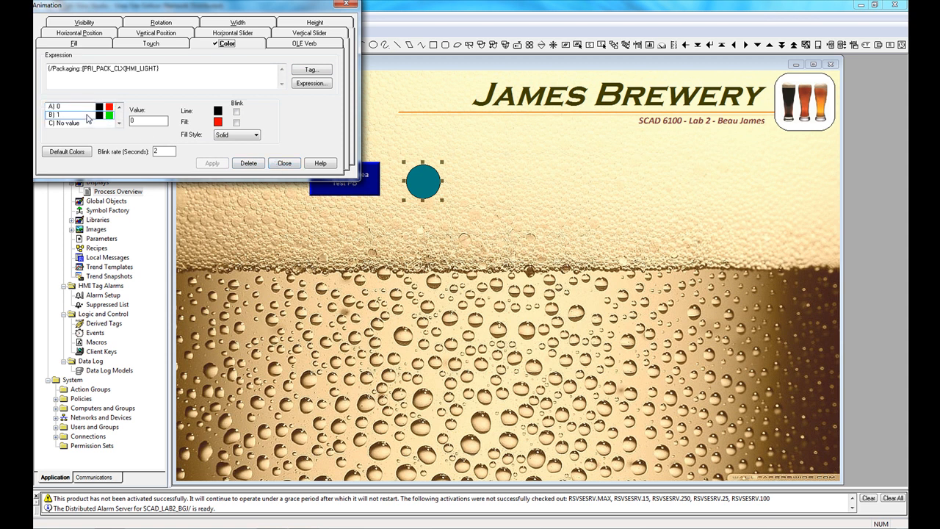
click(285, 165)
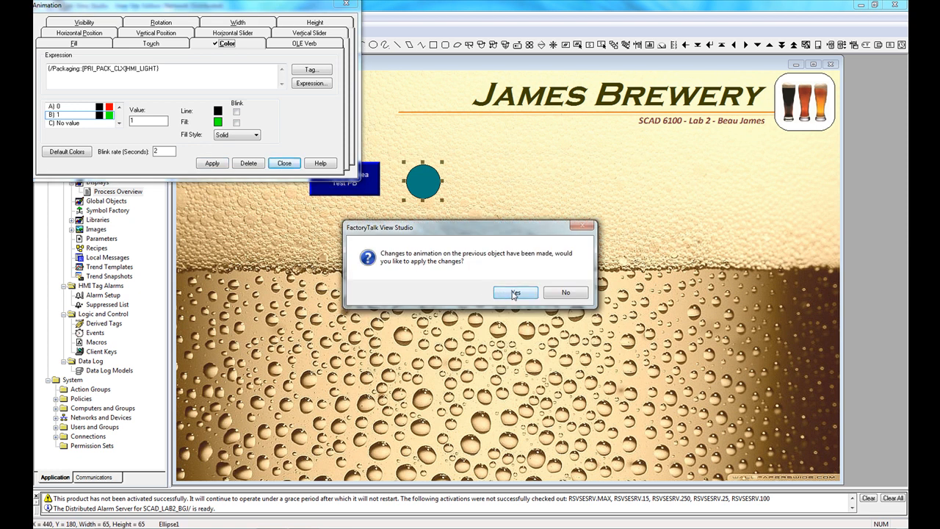
click(514, 293)
drag(426, 185, 414, 180)
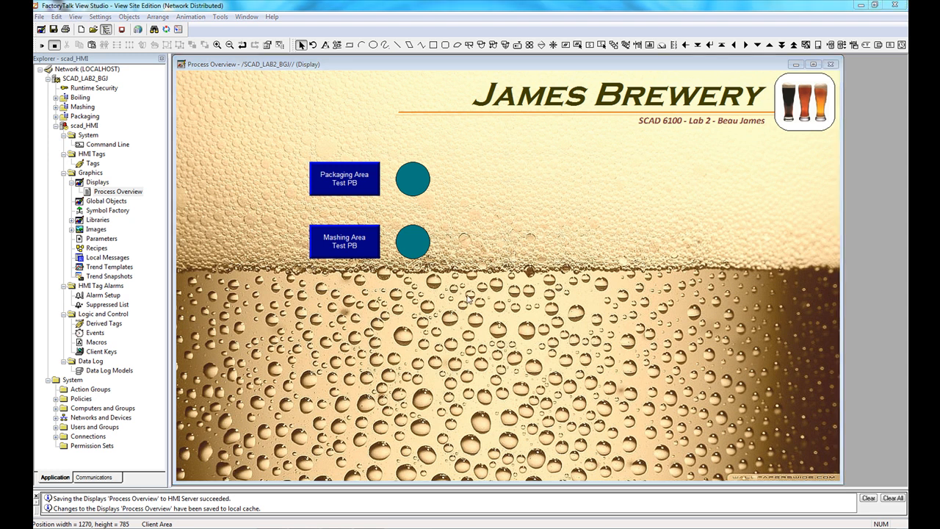
Step: Duplicate the Mashing Area Test PB button with its circle and align the copies directly below the originals
drag(301, 220, 467, 286)
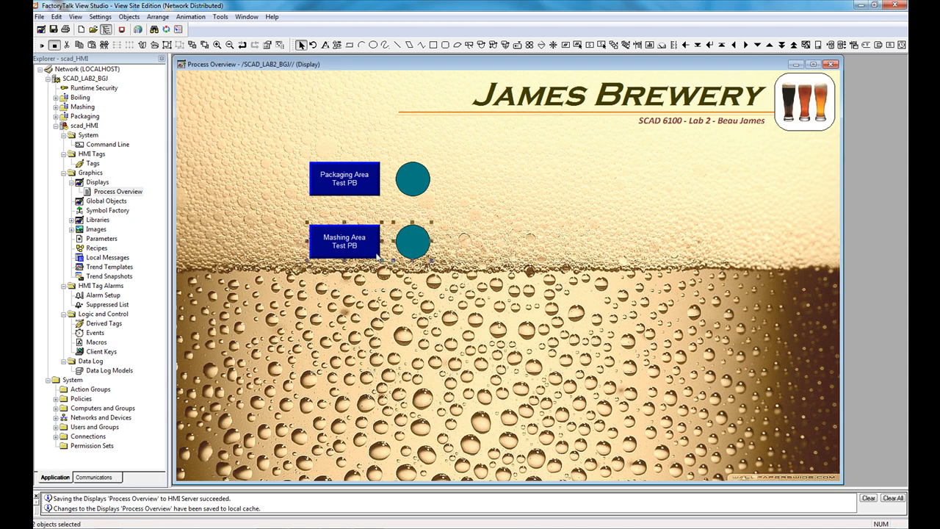
key(ctrl+d)
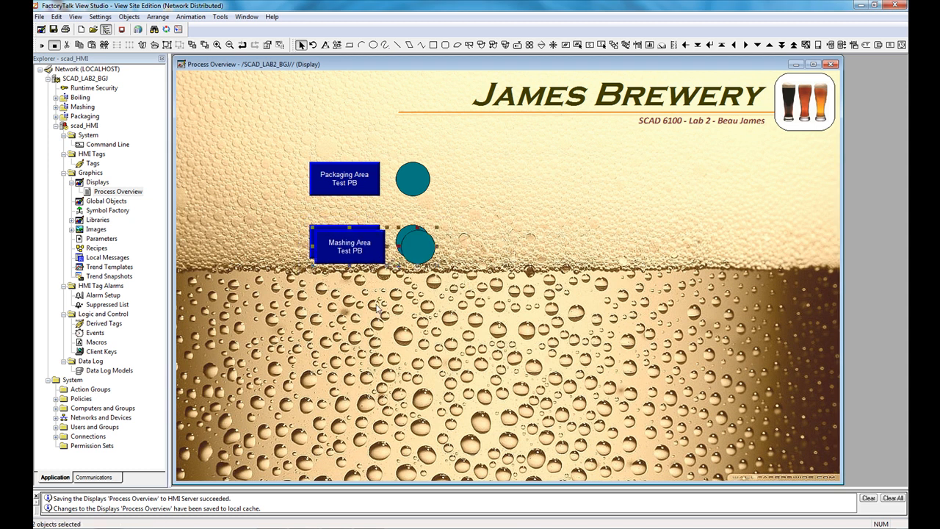
drag(363, 257, 361, 322)
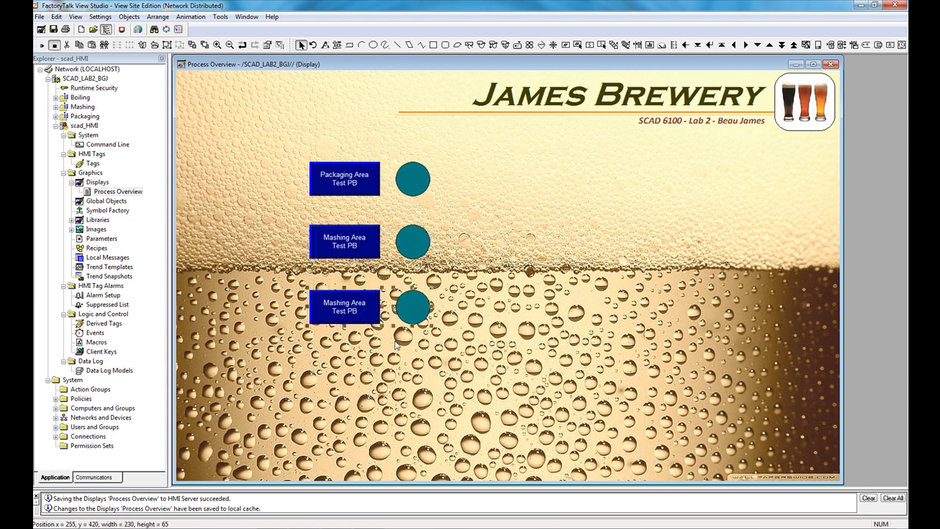
Step: Change the duplicated push button's caption to Boiling Area Test PB in both State0 and State1
double_click(355, 296)
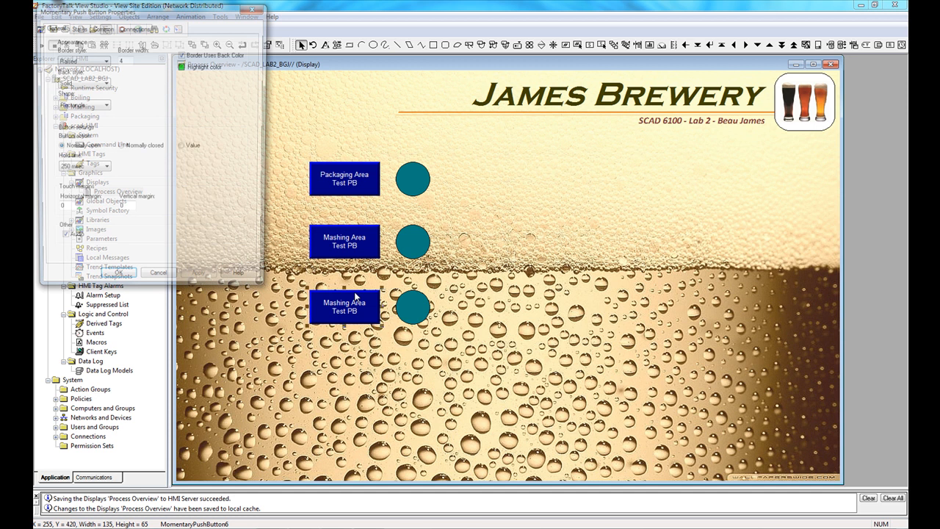
click(78, 28)
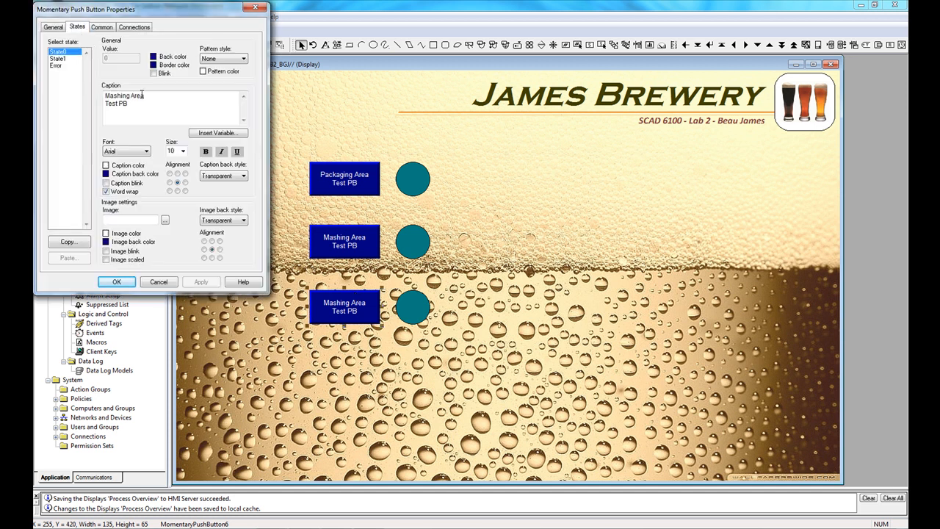
double_click(116, 95)
text(Boilinh)
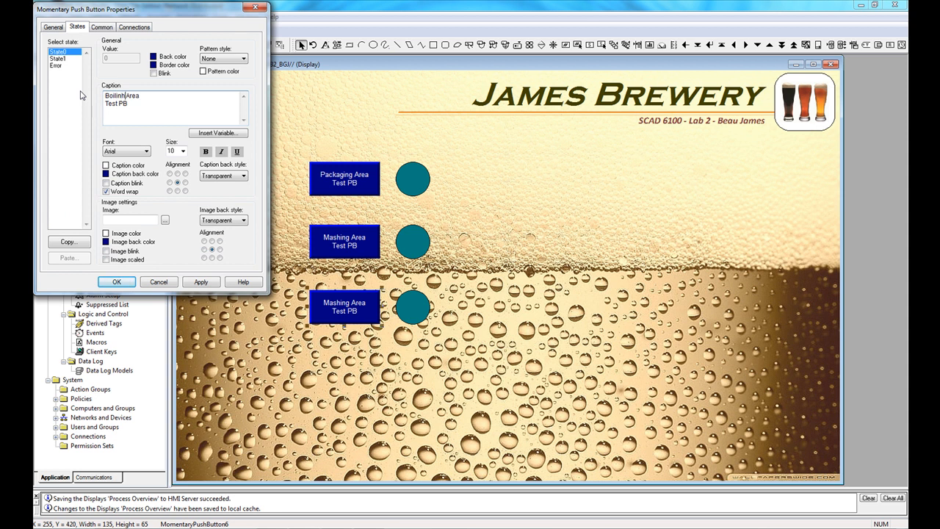
click(57, 59)
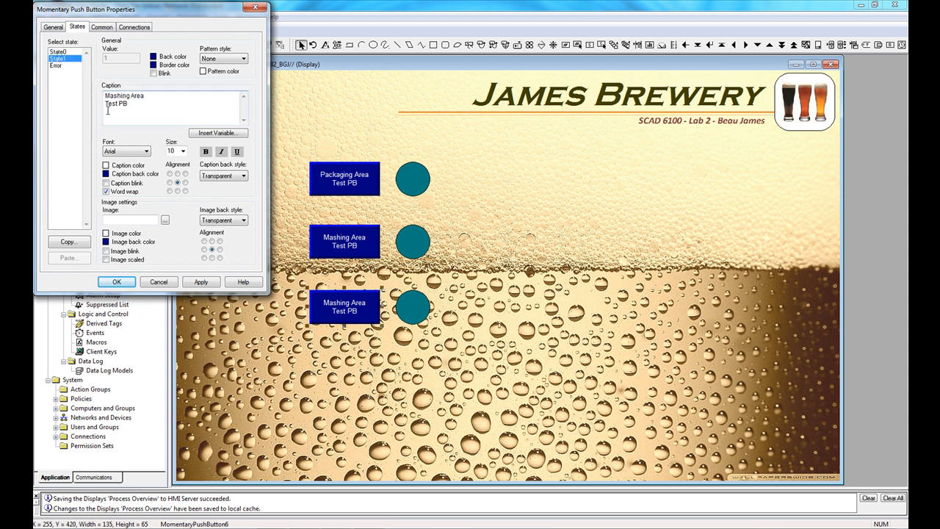
double_click(125, 96)
text(Boiling)
Step: Browse the Boiling tags for the new button's Value connection and expand the LAB2BGJ_SLC folder
click(135, 26)
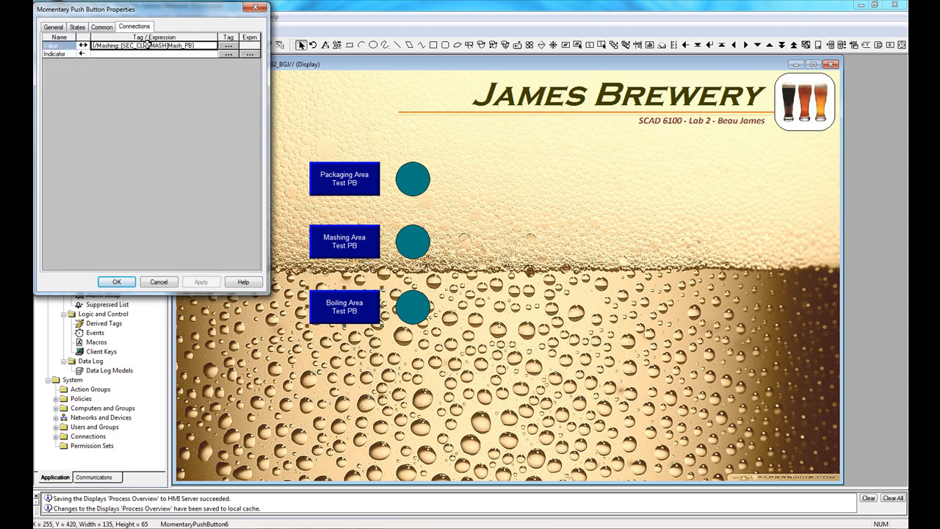
click(227, 46)
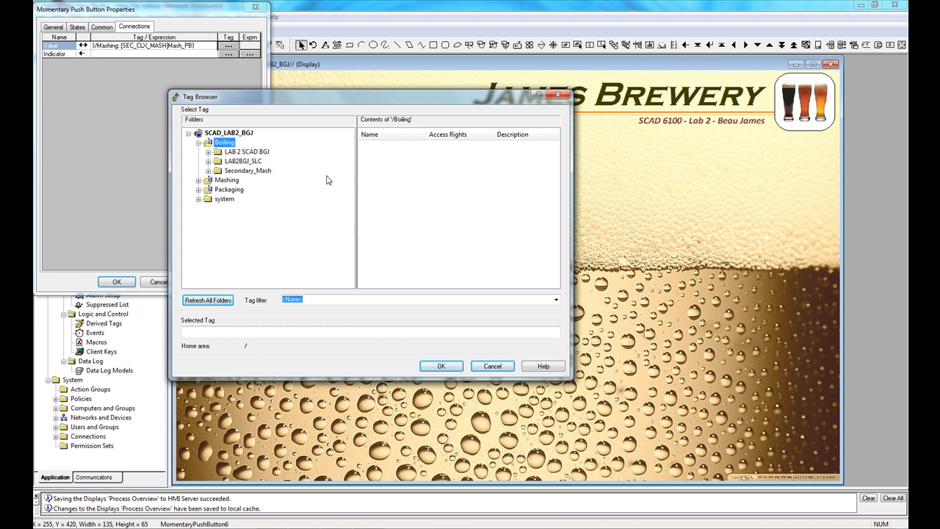
right_click(218, 147)
click(232, 165)
click(252, 153)
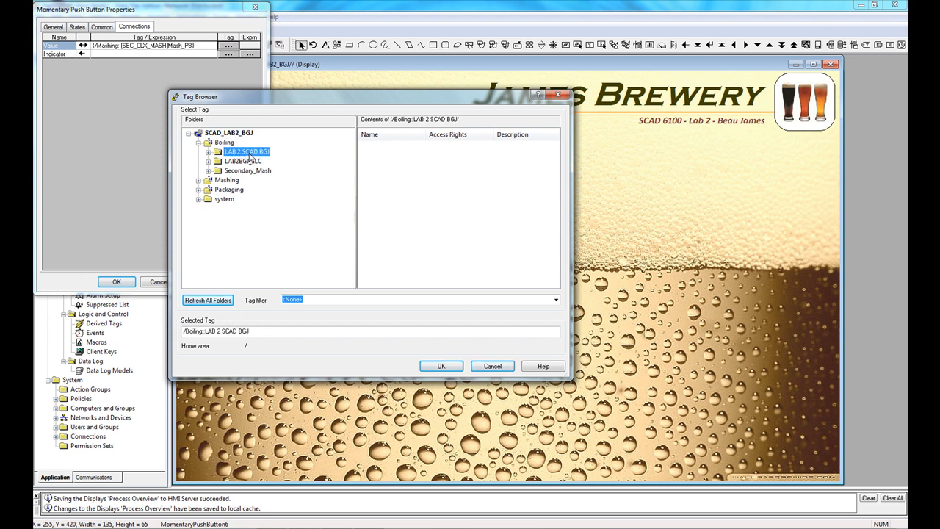
click(257, 163)
click(252, 152)
click(252, 161)
click(252, 153)
click(208, 160)
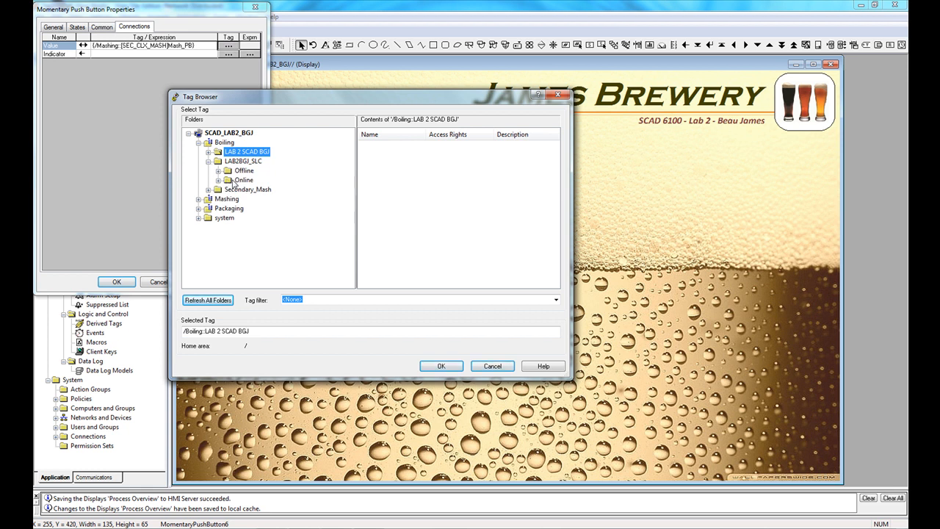
Step: Assign B3:0 from the Online B3 folder to the Value connection, extend the address to B3:0/0 and finish the button
click(218, 180)
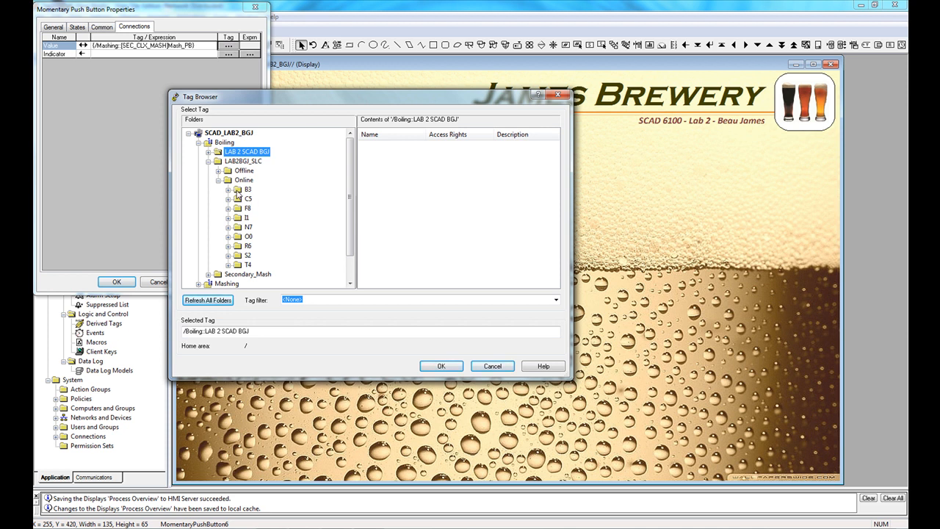
click(237, 194)
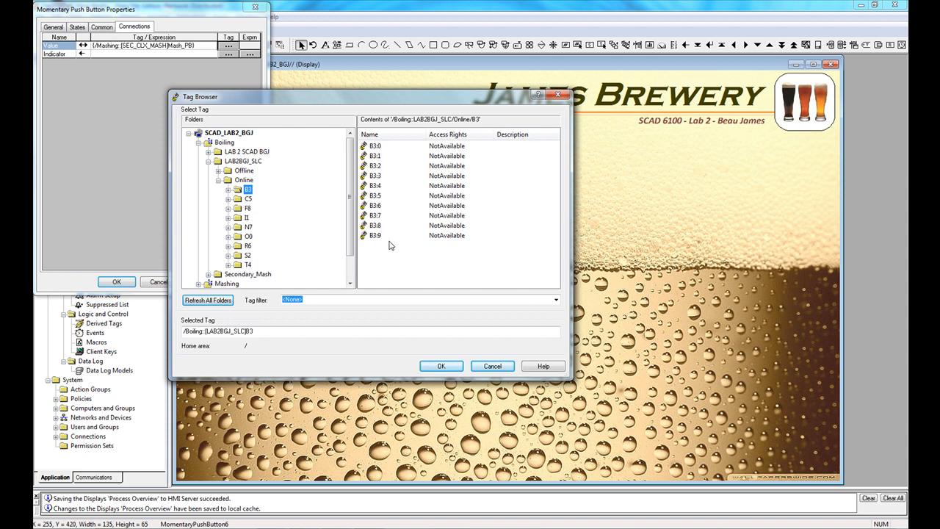
click(381, 147)
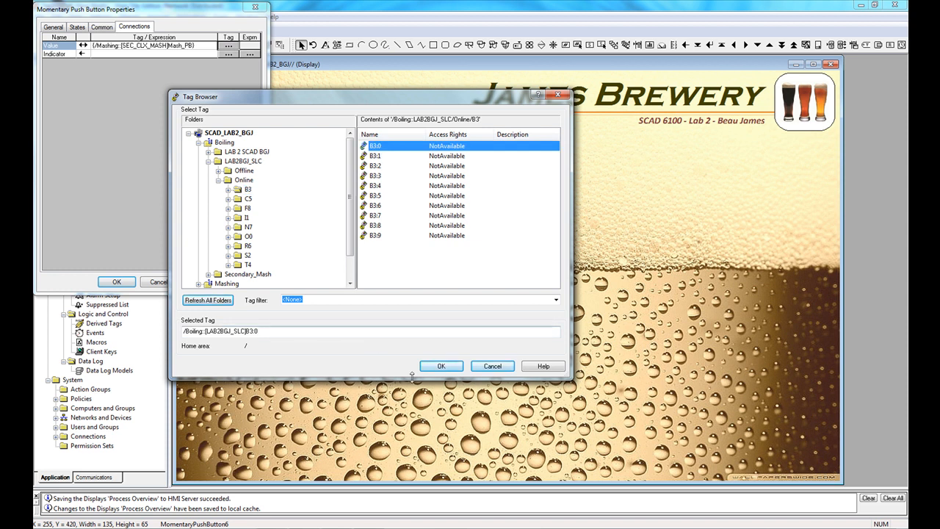
click(442, 367)
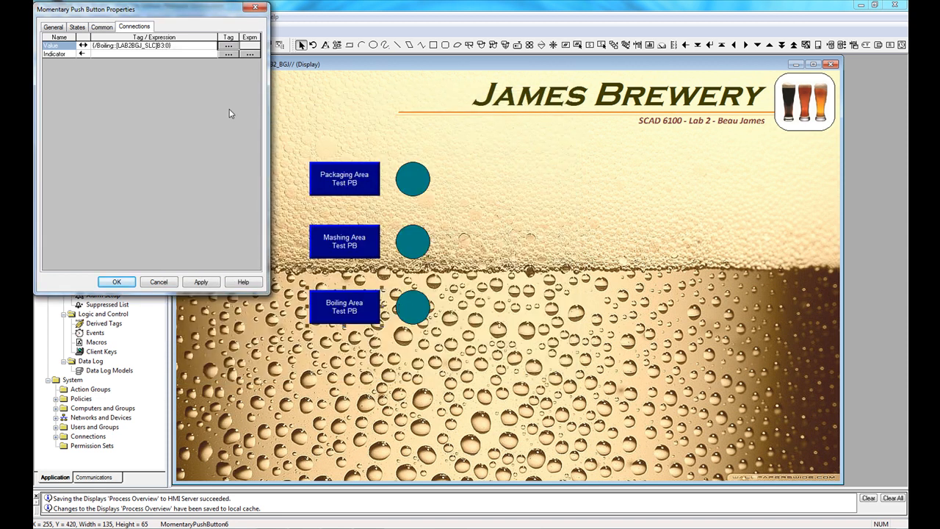
click(170, 46)
text(/0)
click(130, 282)
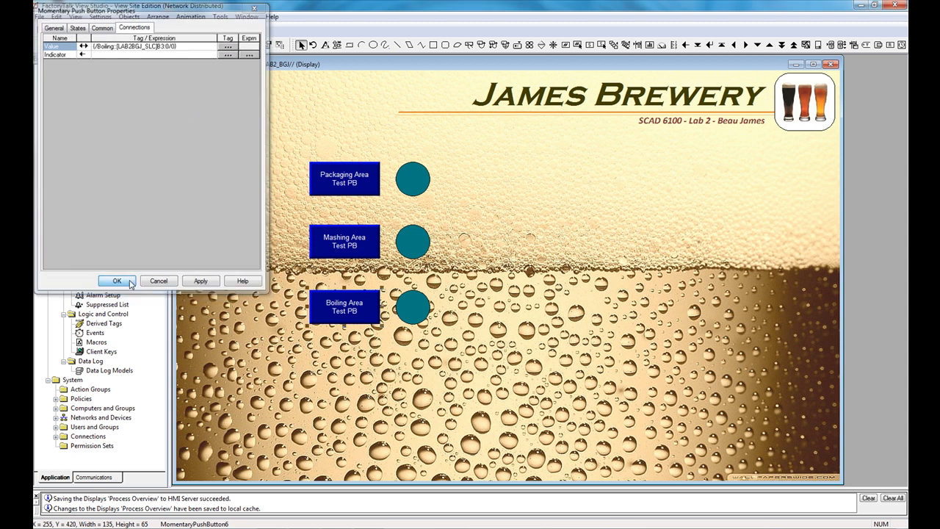
Step: Open the color animation of the circle beside the Boiling button and clear its tag expression
double_click(423, 305)
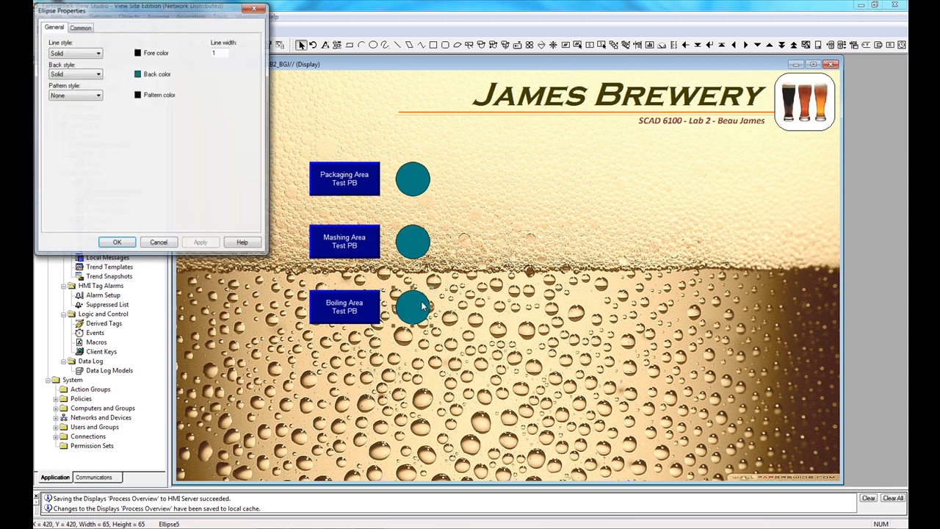
click(254, 9)
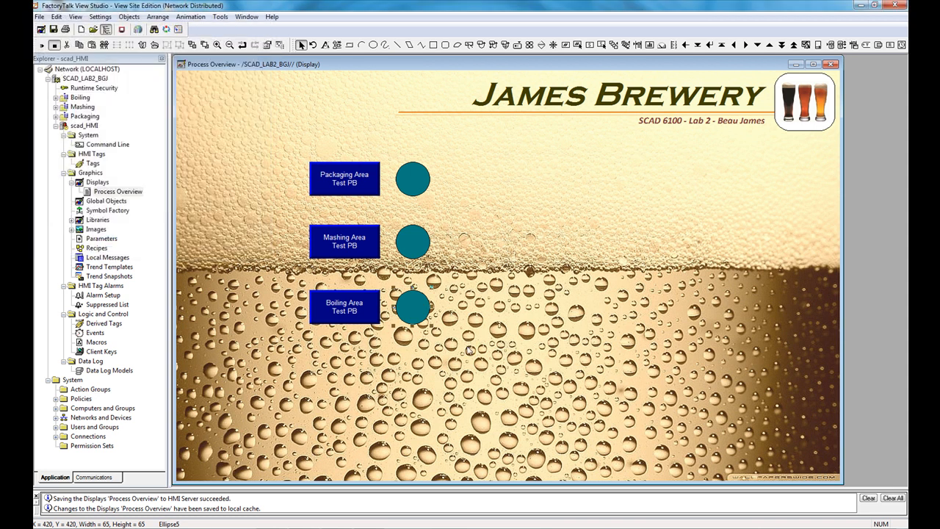
right_click(406, 302)
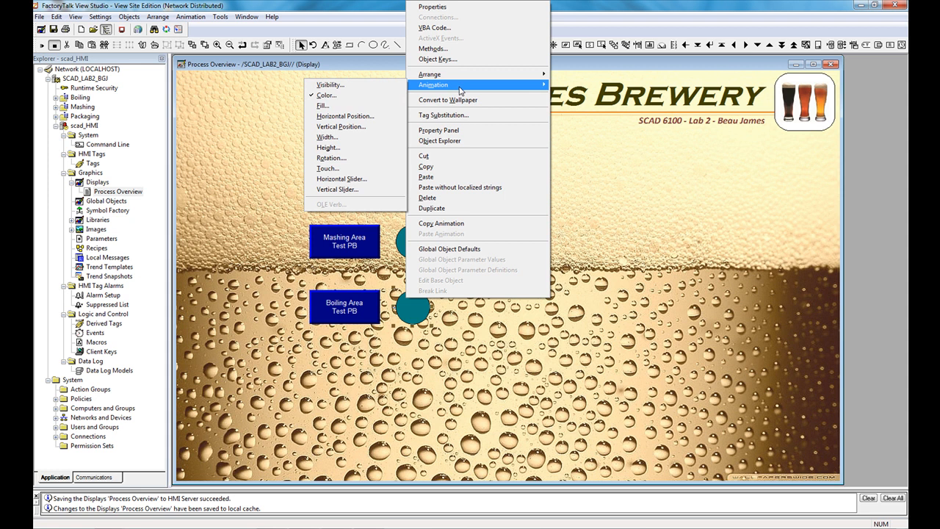
click(361, 96)
double_click(165, 66)
key(Delete)
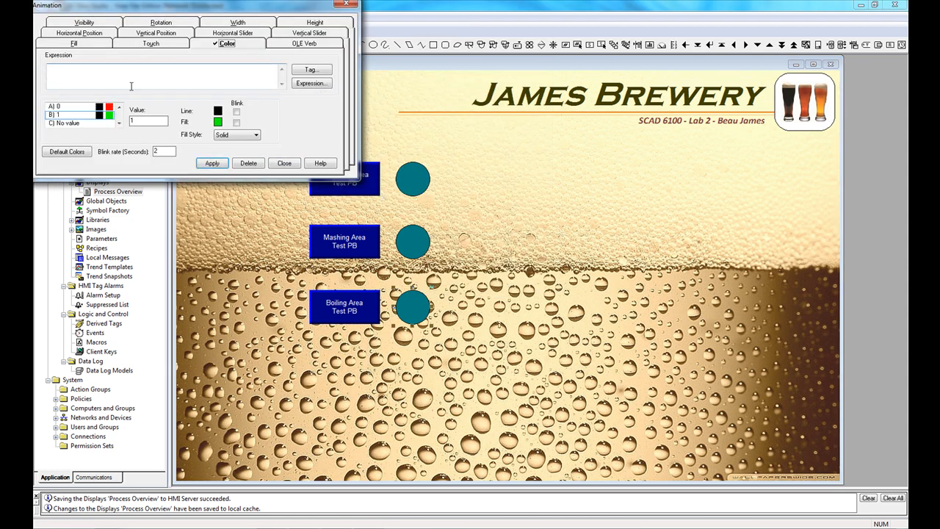
Step: Link the Boiling circle's color animation to B3:0 from LAB2BGJ_SLC, extend the address to B3:0/1 and apply it
click(312, 70)
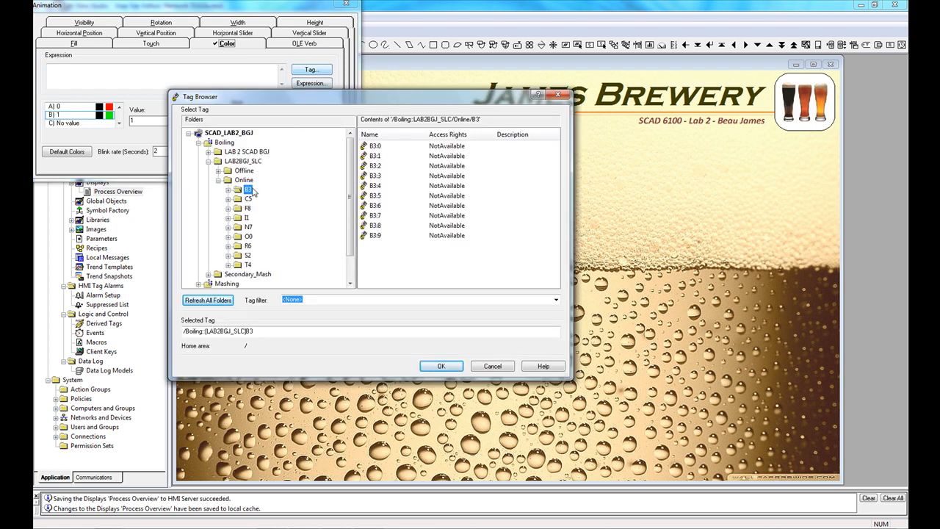
click(376, 149)
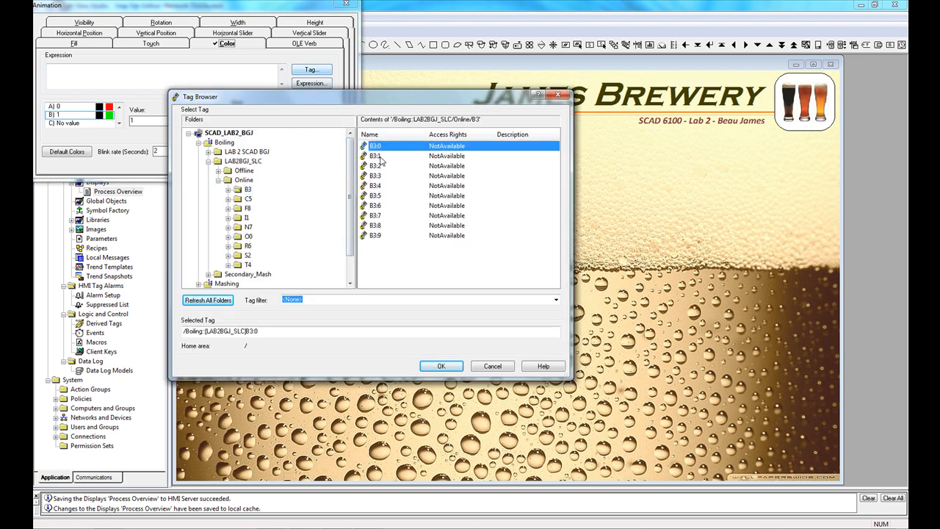
click(440, 366)
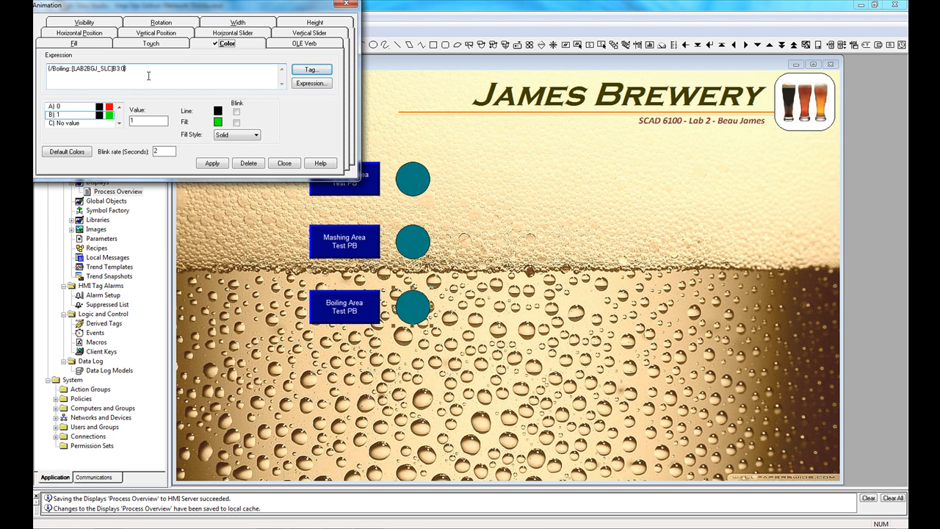
text(/1)
click(212, 163)
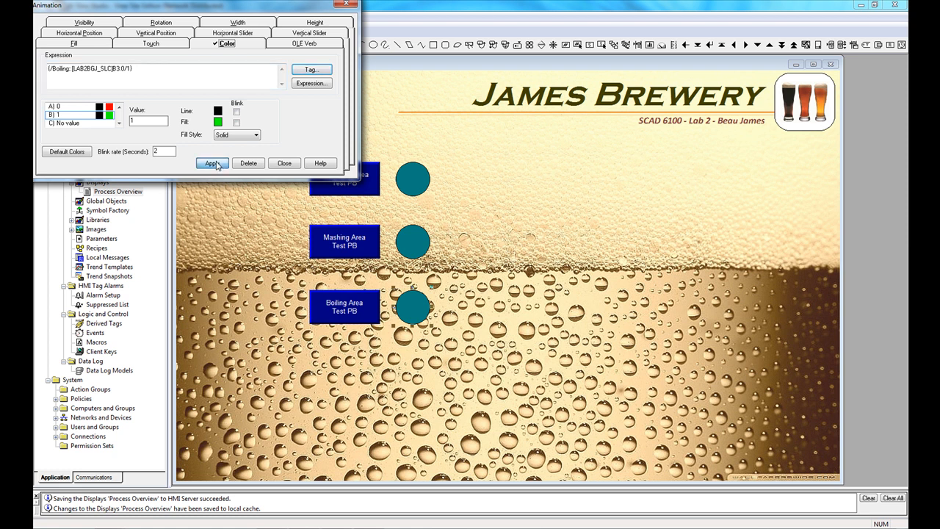
click(273, 163)
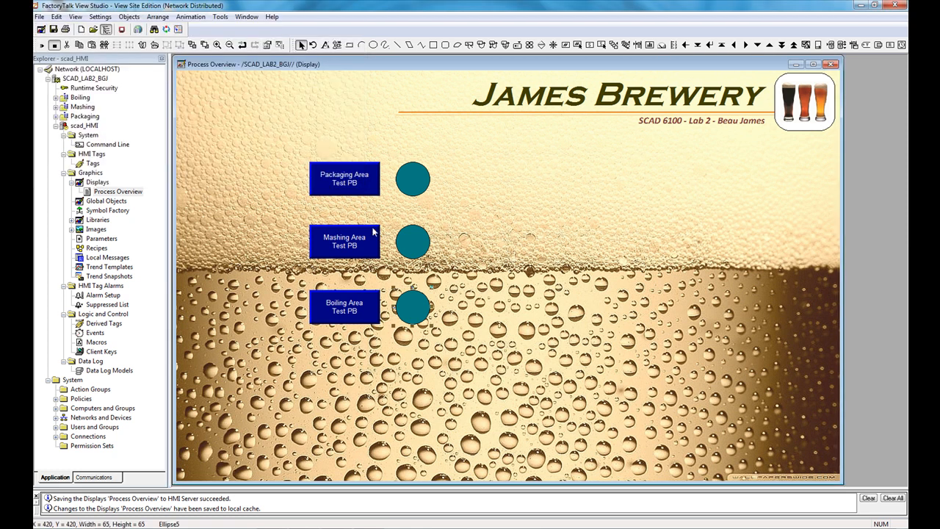